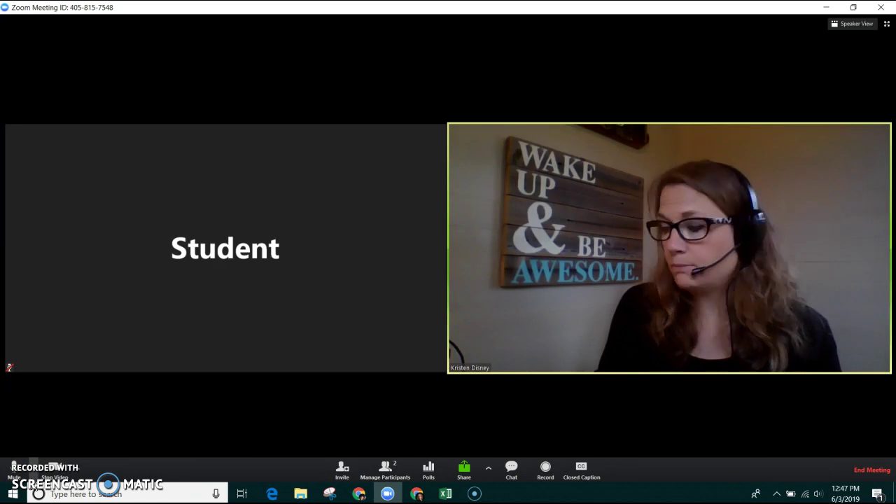
Switch the Zoom video feed to the V4K USB Camera aimed at the phone.
mouse_move(506, 371)
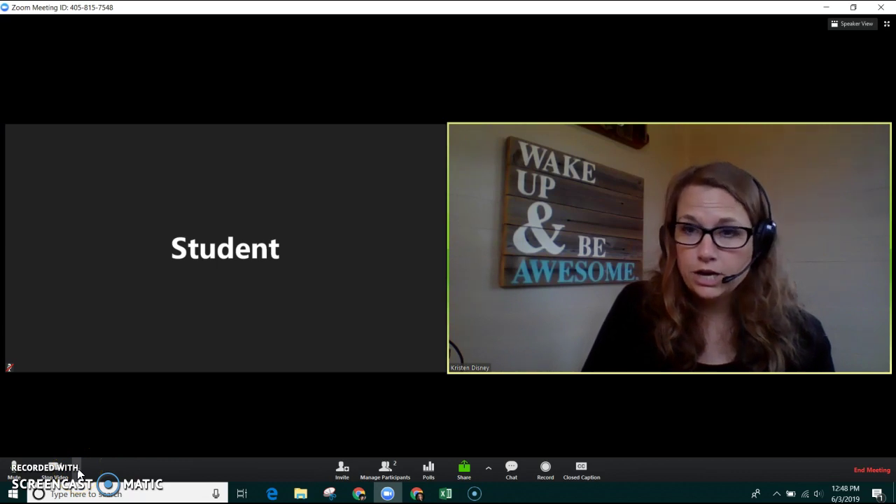
click(77, 467)
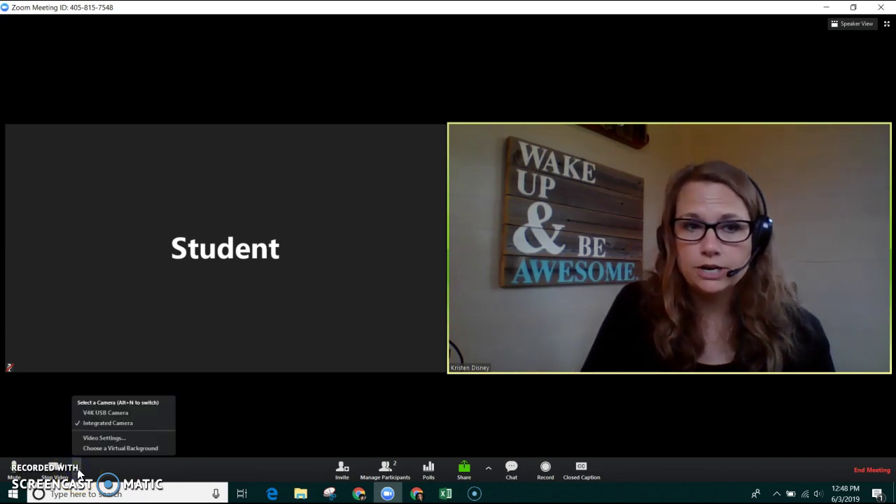
click(109, 416)
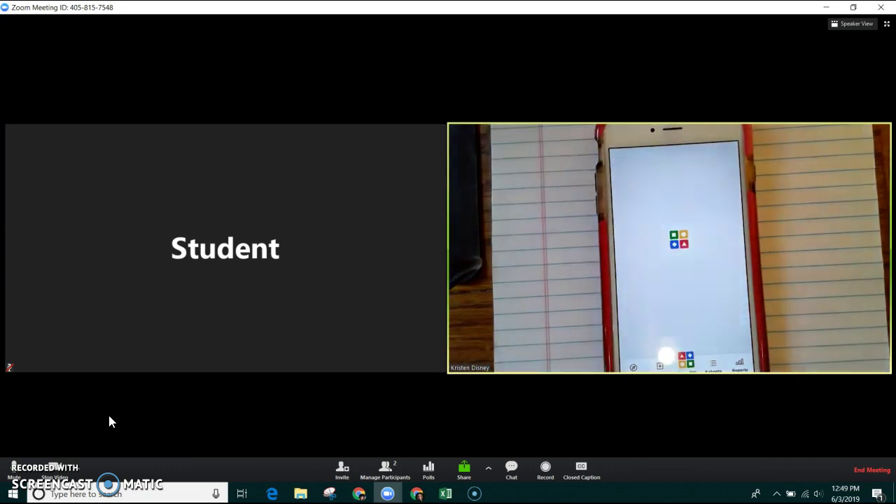
Share the Main Screen in the meeting, move the video thumbnail aside, and open the quiz's options menu.
click(467, 471)
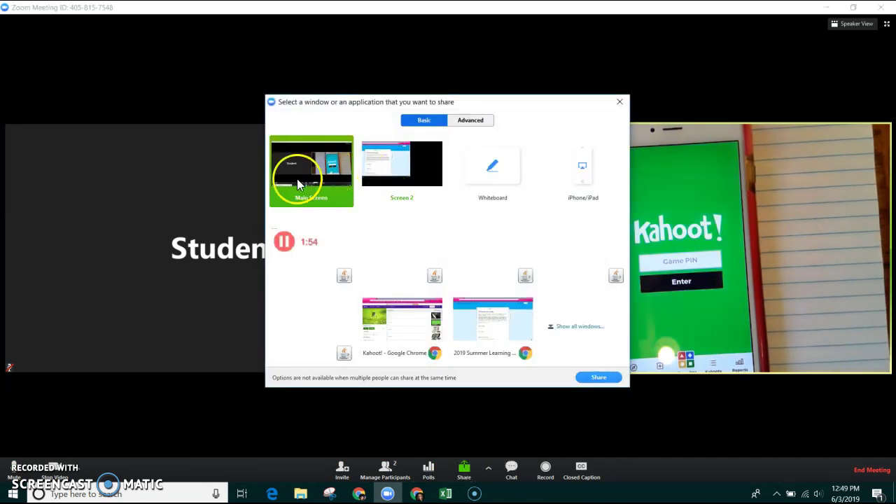
click(590, 378)
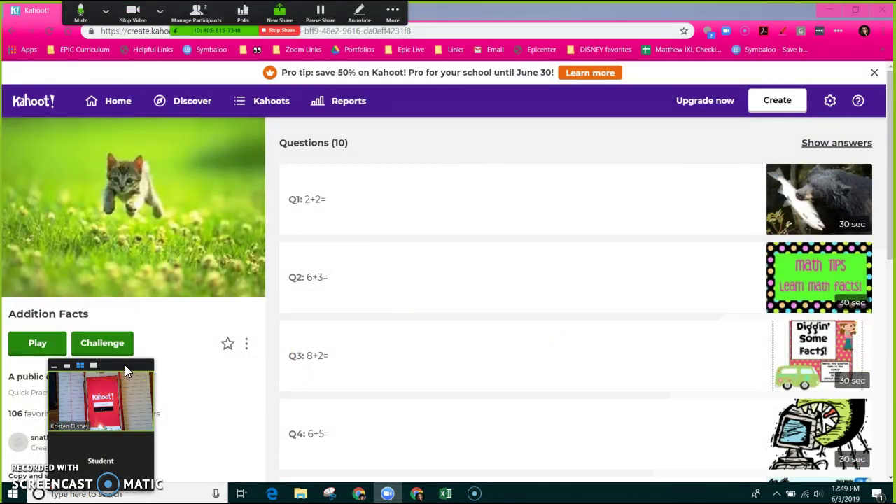
drag(125, 364, 831, 314)
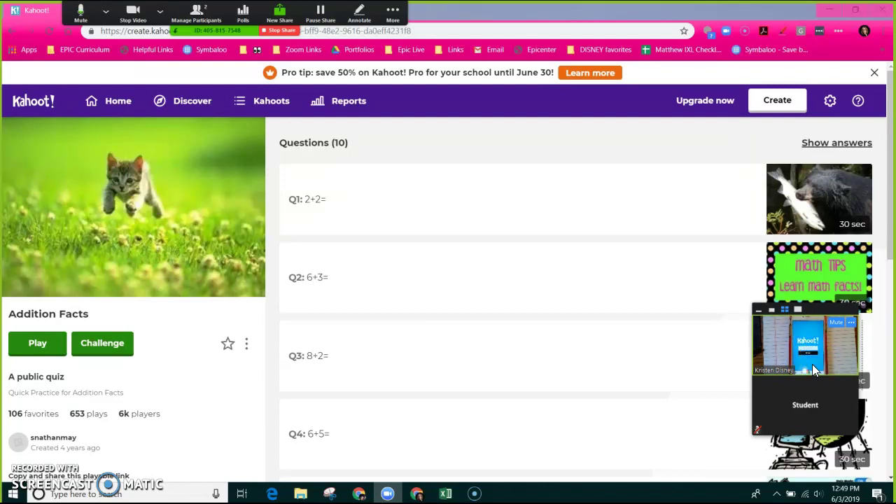
click(746, 356)
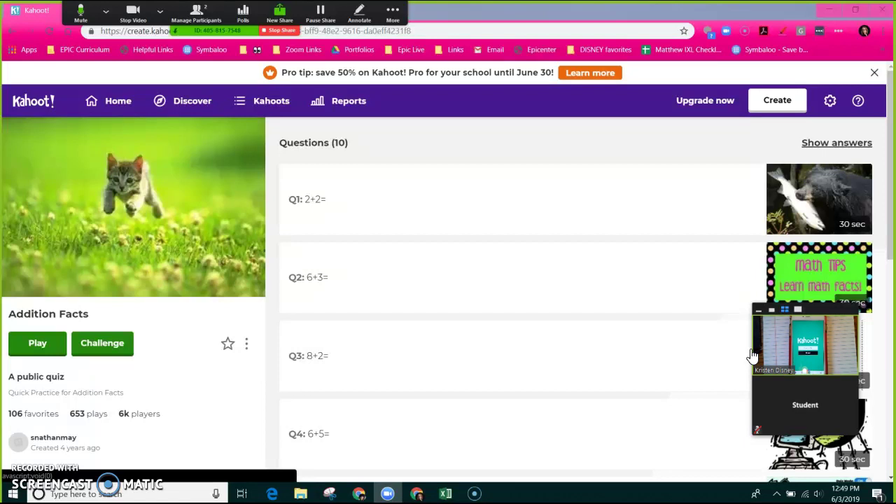
click(247, 346)
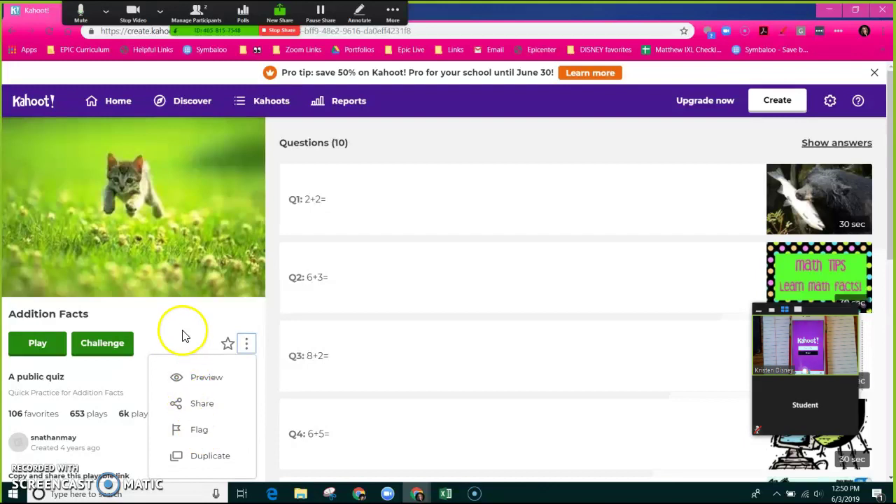
Launch the Addition Facts quiz for hosting in a new tab.
click(37, 344)
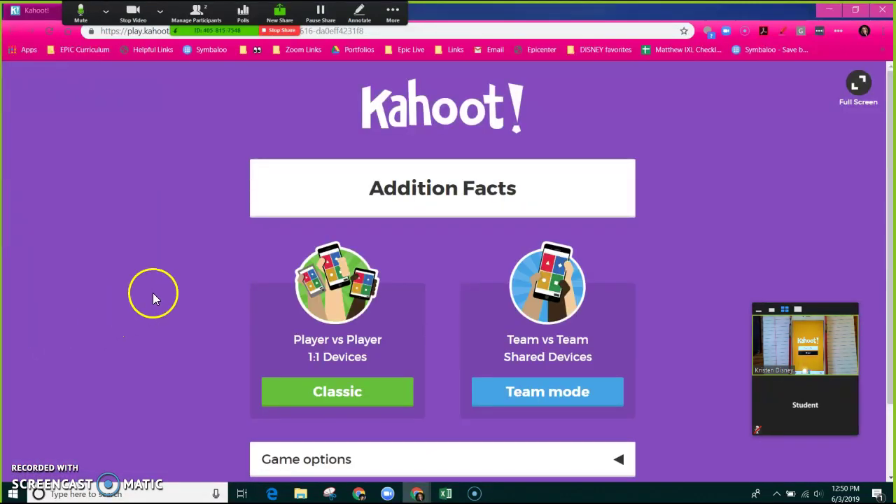
scroll(211, 260, down, 1)
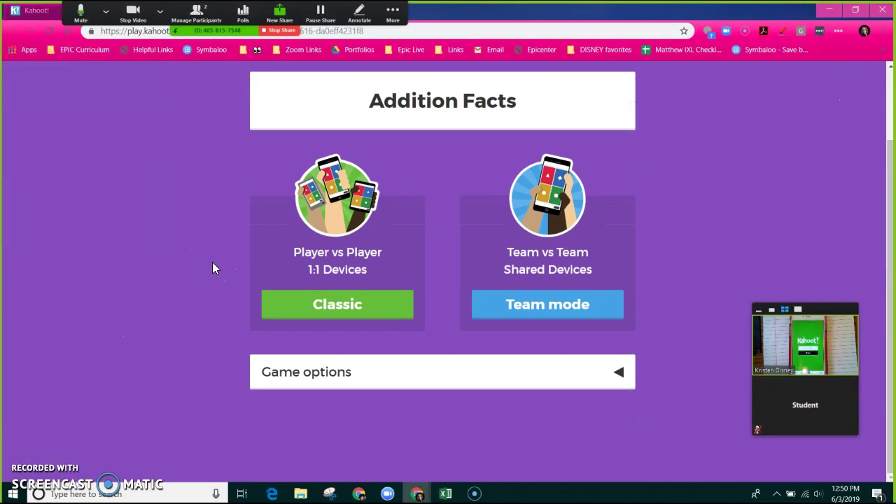
scroll(210, 264, up, 1)
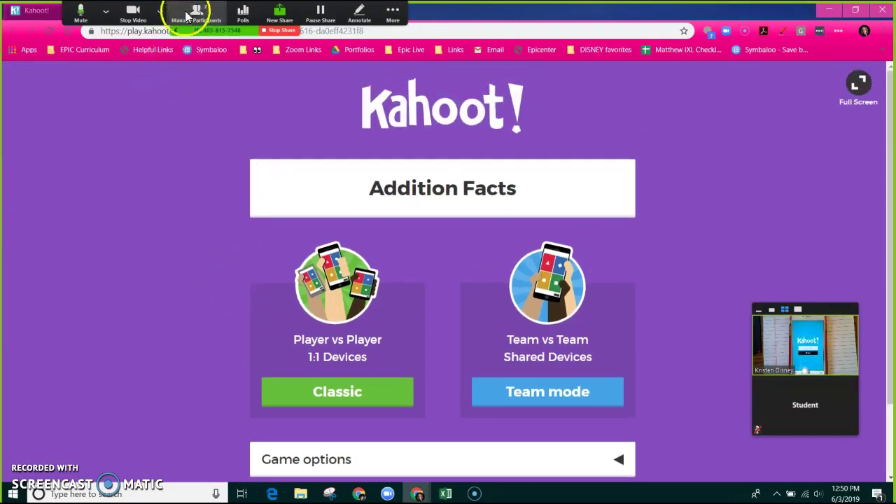
Move the Zoom controls off the browser tabs and unmute the quiz tab's site sound.
drag(180, 12, 465, 14)
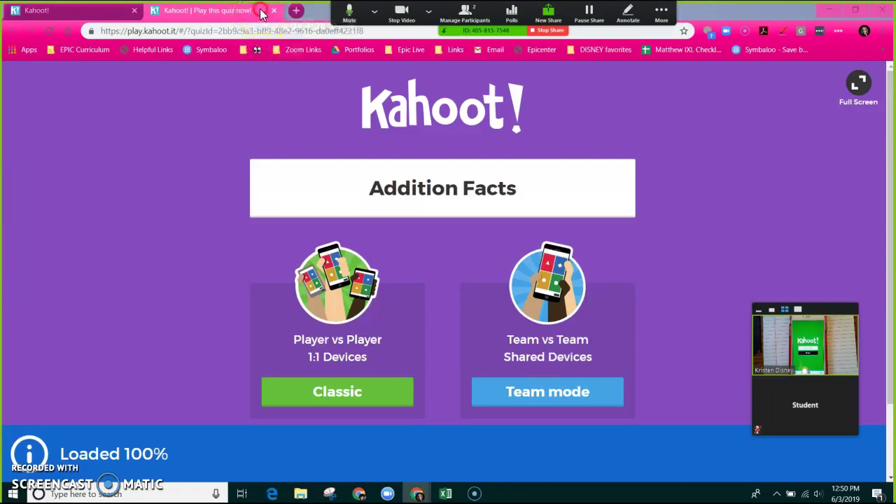
right_click(260, 14)
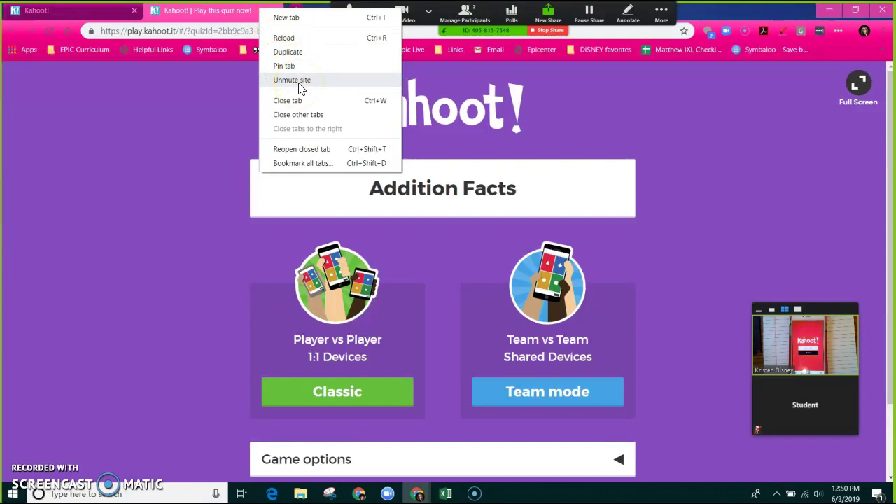
click(292, 80)
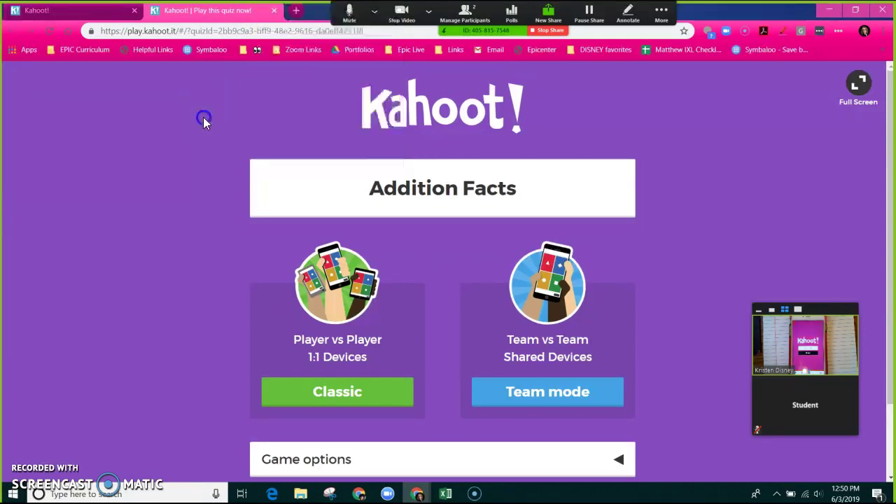
Start a Classic game, toggle the tab's sound between unmuted and muted, and highlight the join instructions.
click(317, 393)
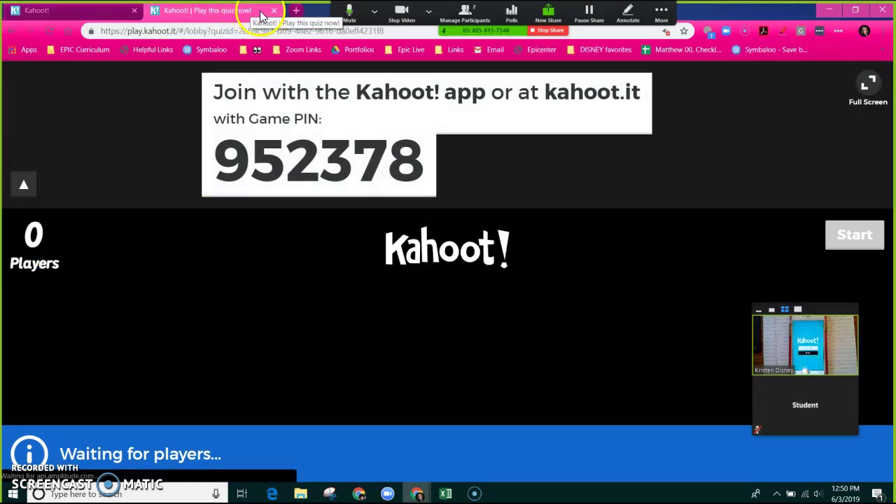
right_click(257, 14)
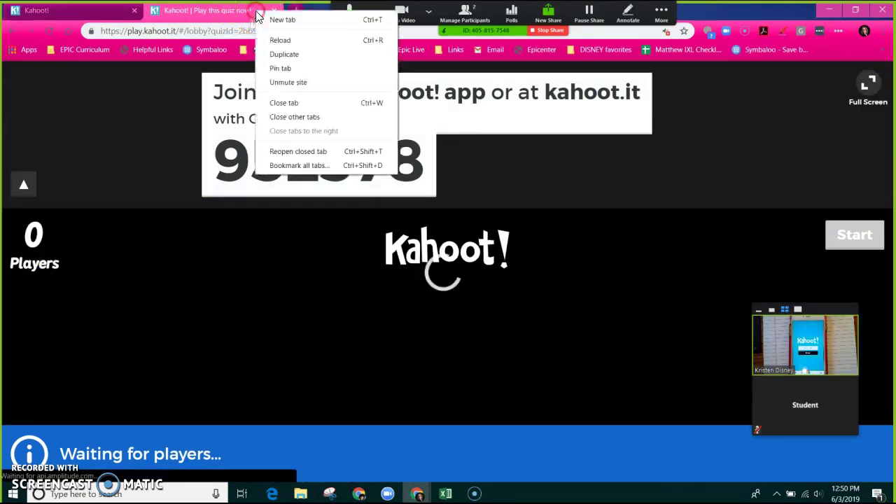
click(287, 83)
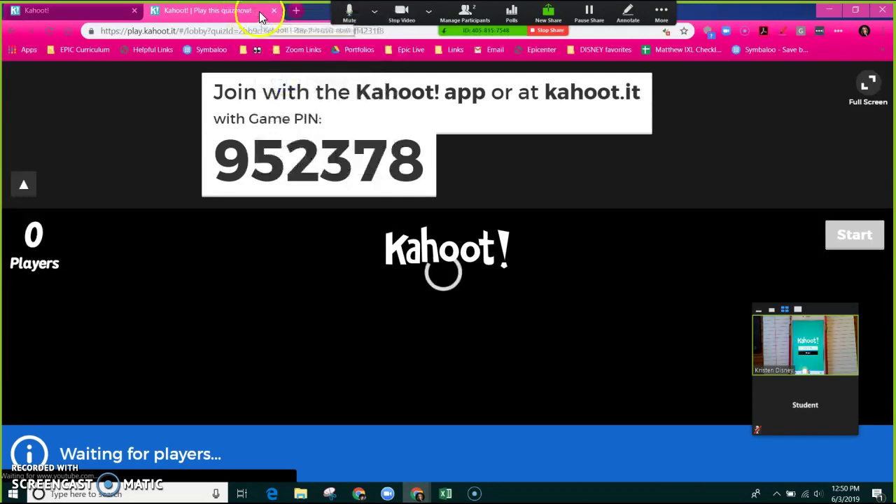
right_click(259, 14)
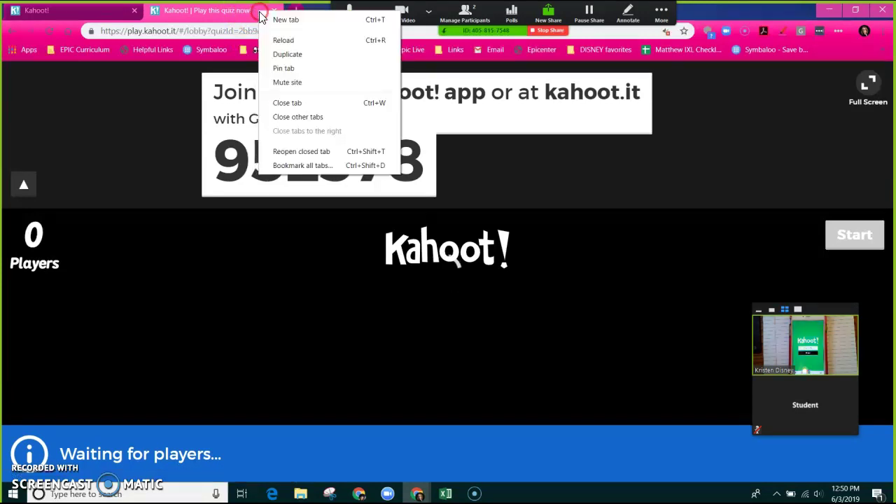
click(296, 84)
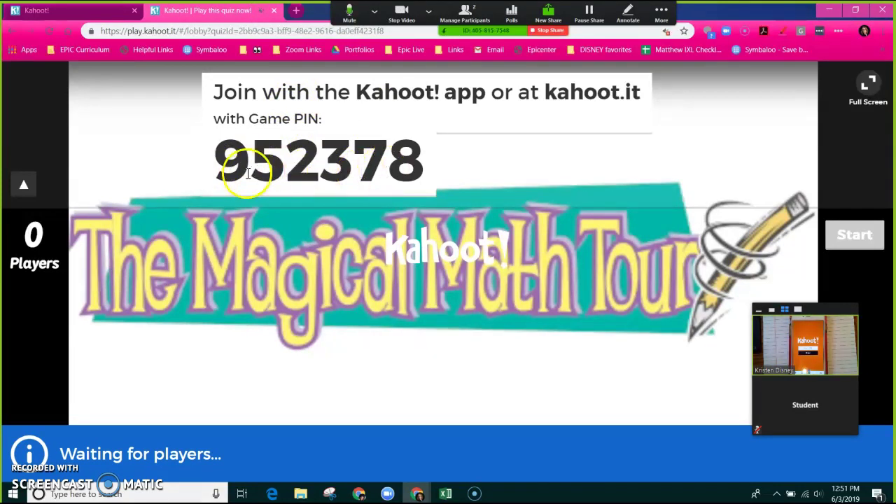
mouse_move(795, 365)
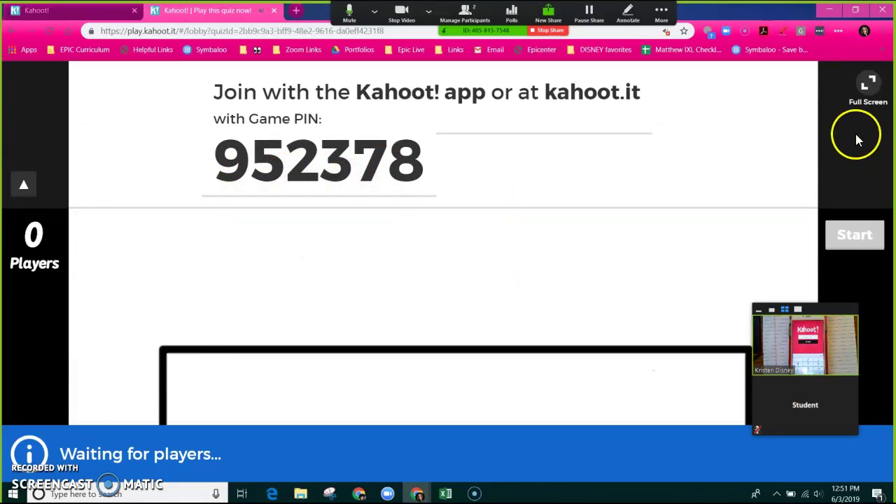
drag(540, 94, 660, 90)
Clear the text selection and start the game for the one joined player.
click(668, 94)
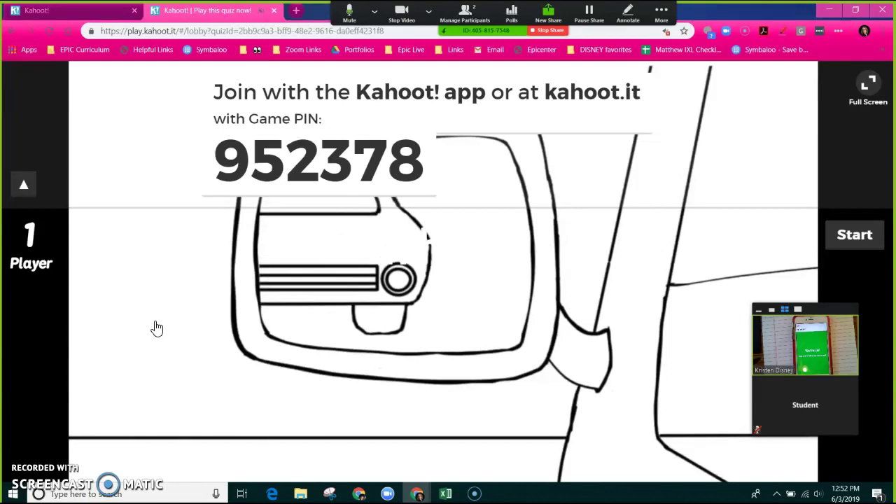
click(181, 359)
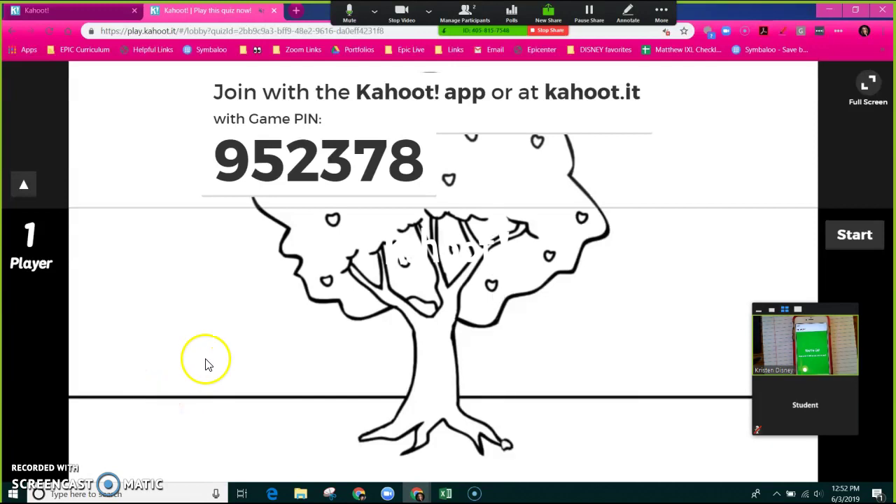
click(857, 237)
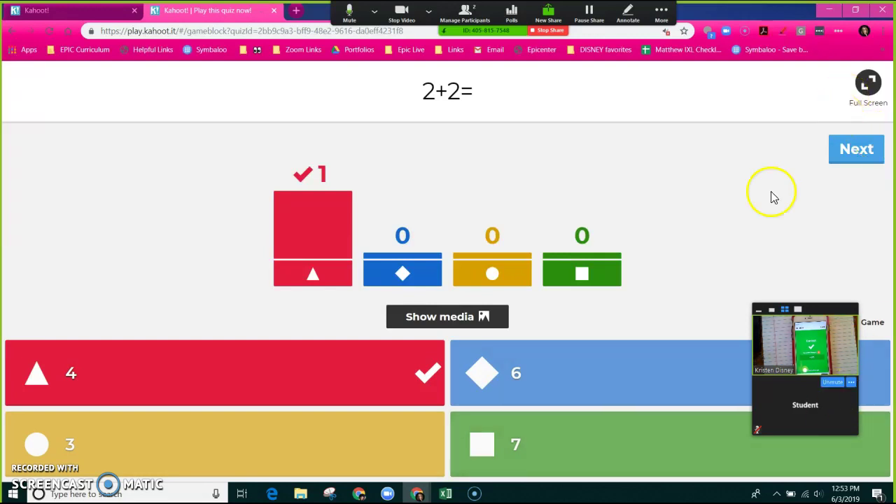
Advance through scoreboards and questions 6+3=, 8+2=, 6+5= to 1+8=, moving the video panel aside.
click(861, 151)
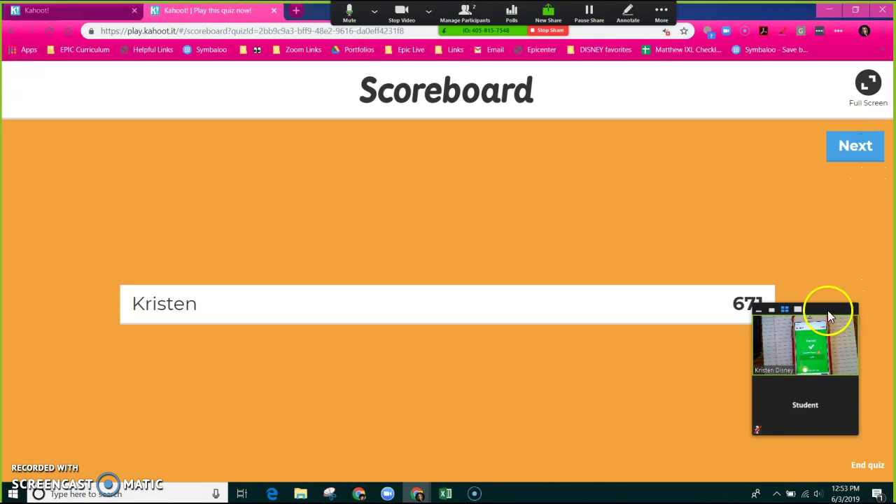
drag(828, 312, 838, 338)
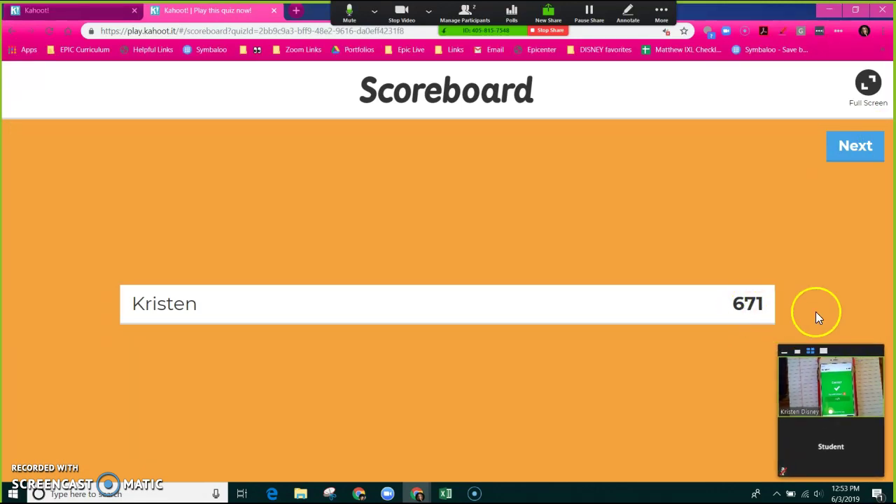
click(861, 148)
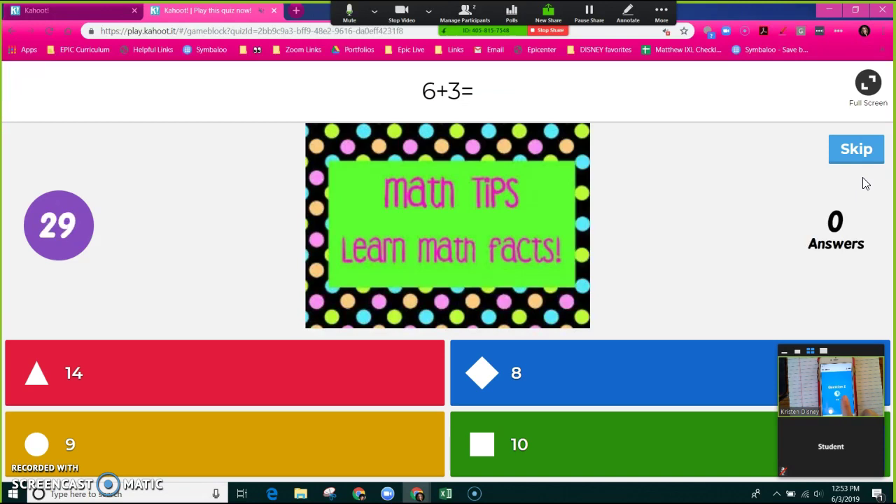
drag(854, 171, 427, 349)
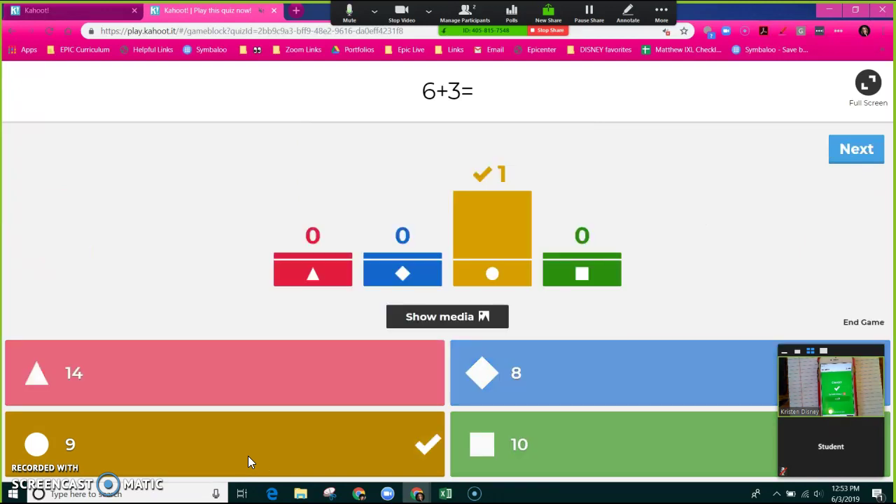
click(857, 151)
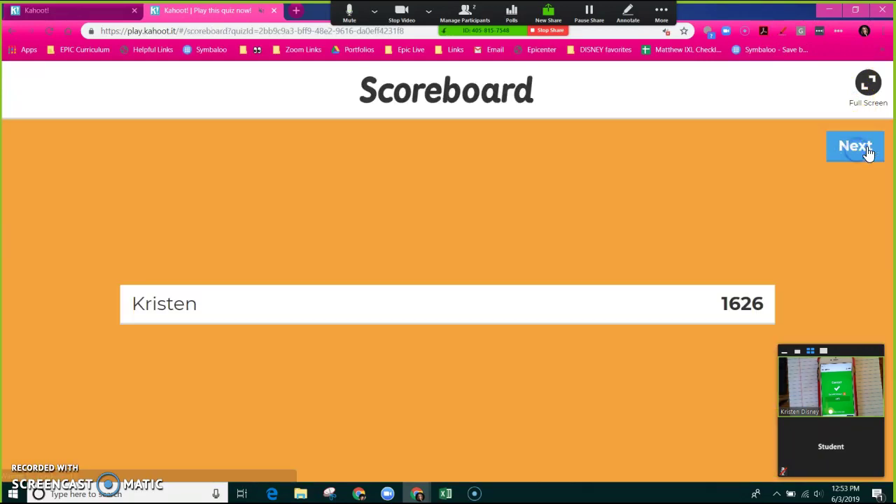
click(867, 151)
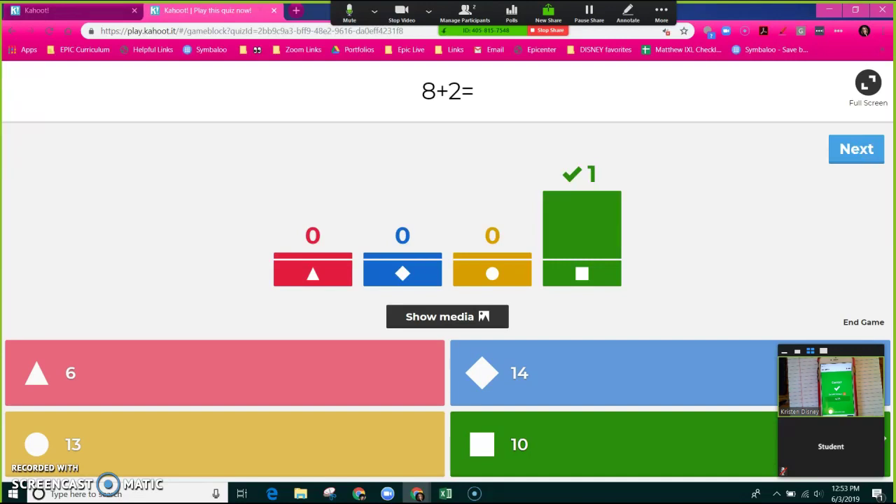
click(844, 151)
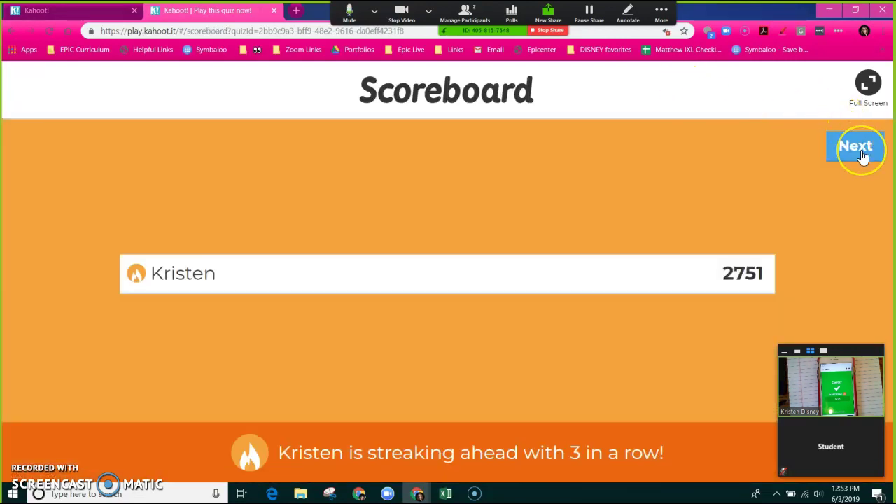
click(862, 154)
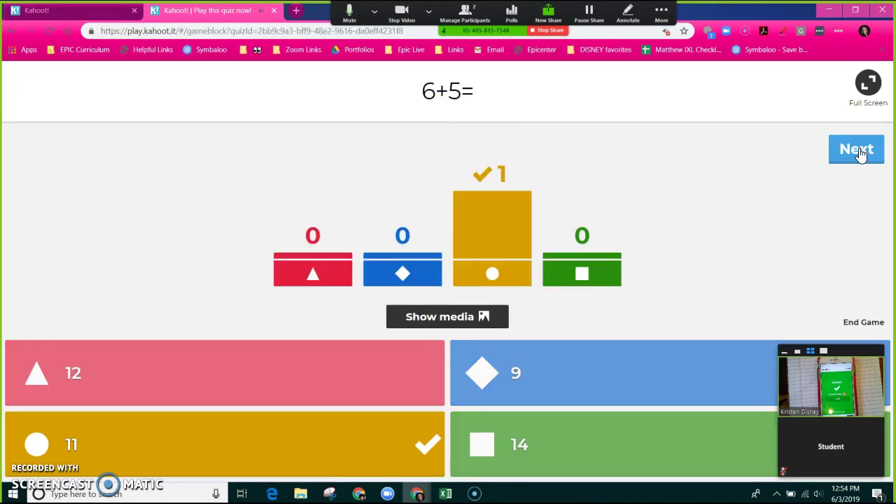
click(859, 154)
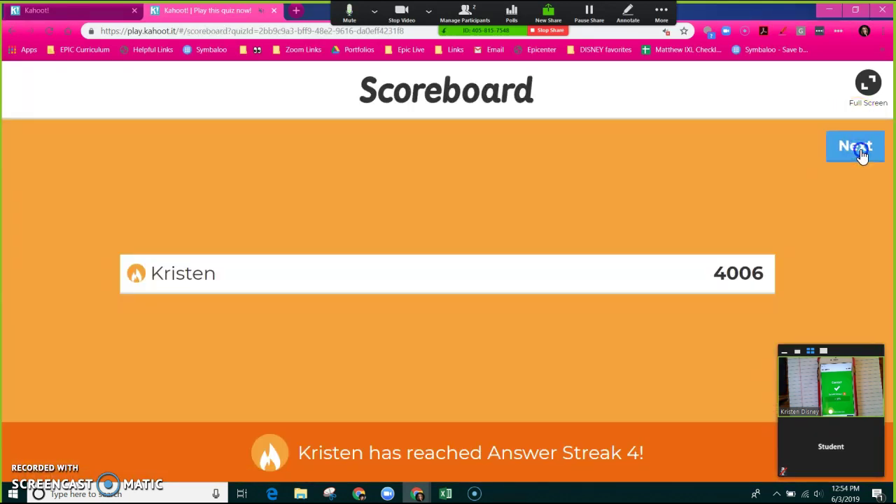
click(862, 154)
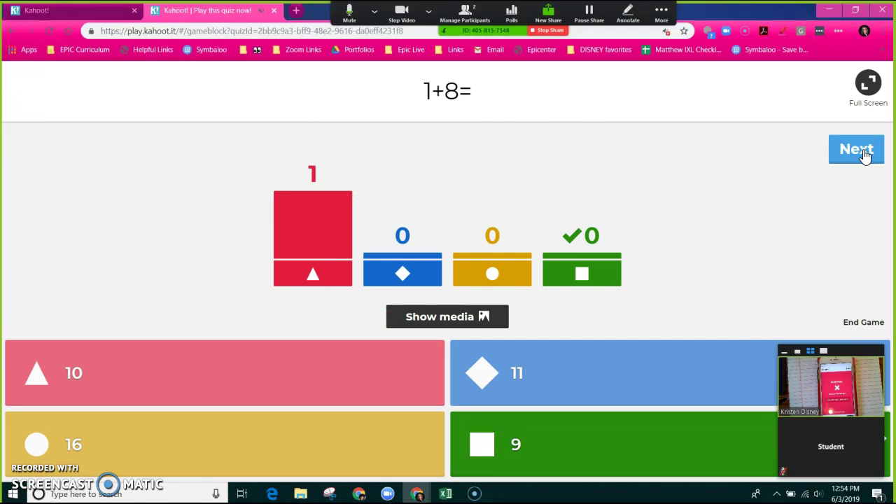
Turn on Page Marker and draw a red vertical 1 + 8 with an underline.
click(781, 33)
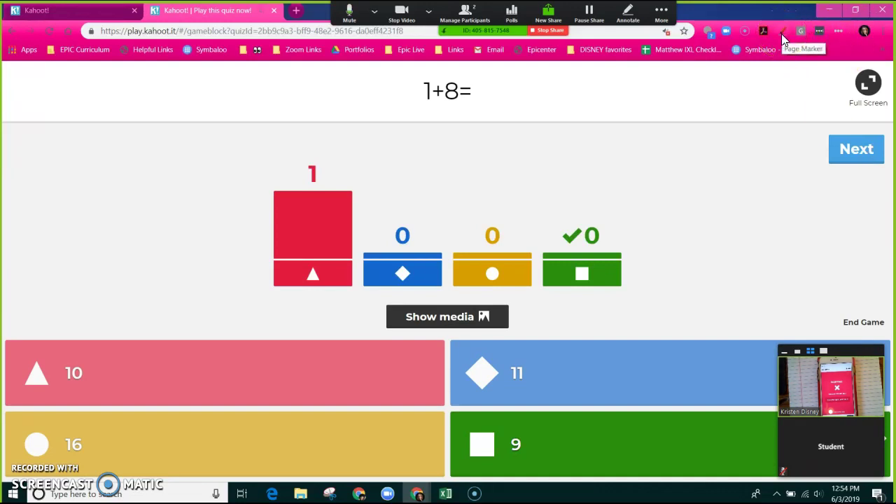
click(782, 34)
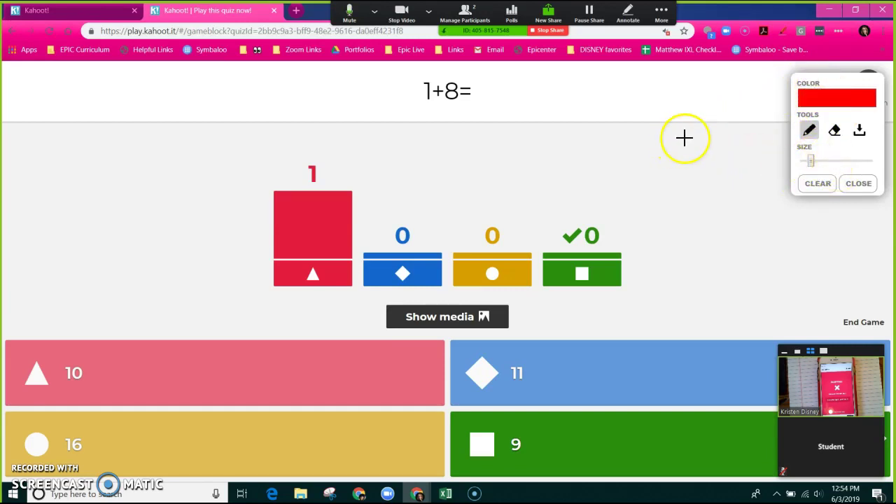
mouse_move(688, 132)
mouse_down()
mouse_move(685, 165)
mouse_move(651, 186)
mouse_move(685, 184)
mouse_move(706, 210)
mouse_move(686, 206)
mouse_move(699, 183)
mouse_up()
drag(657, 234, 732, 234)
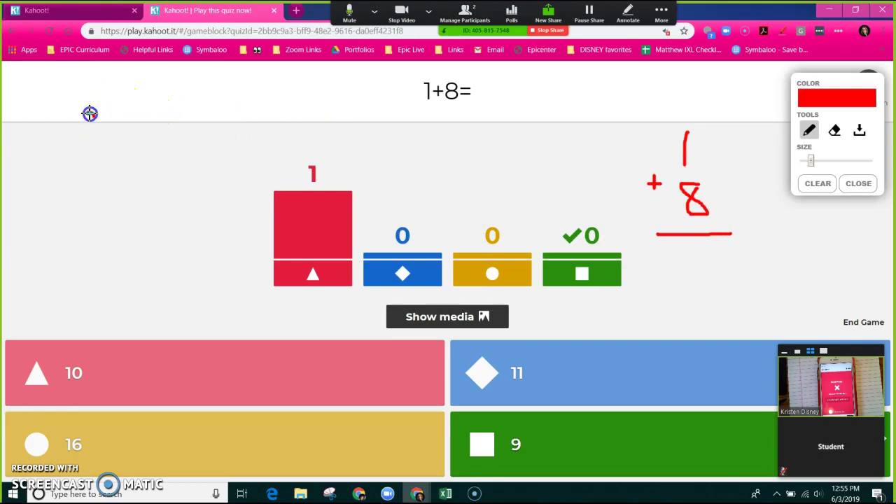
Draw 8 followed by a row of eight counting dots, and underline the row.
mouse_move(89, 113)
mouse_down()
mouse_move(100, 128)
mouse_move(93, 120)
mouse_move(144, 117)
mouse_up()
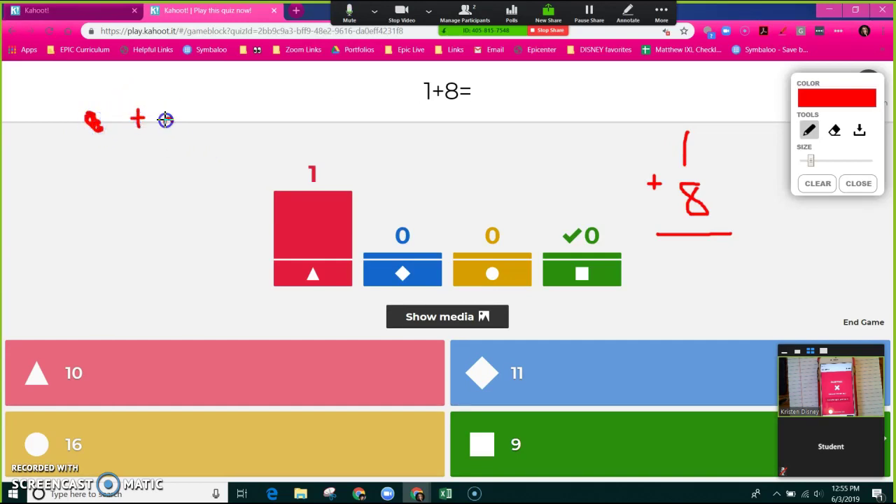
click(168, 122)
click(193, 121)
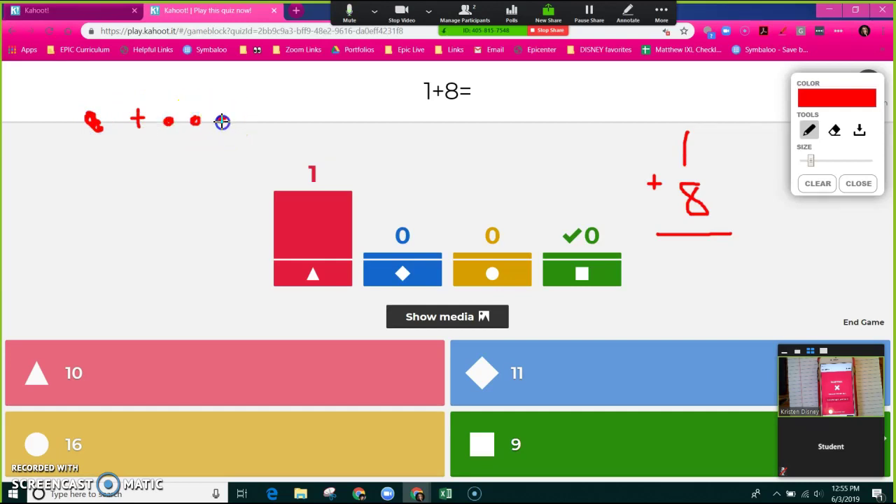
click(221, 121)
click(243, 120)
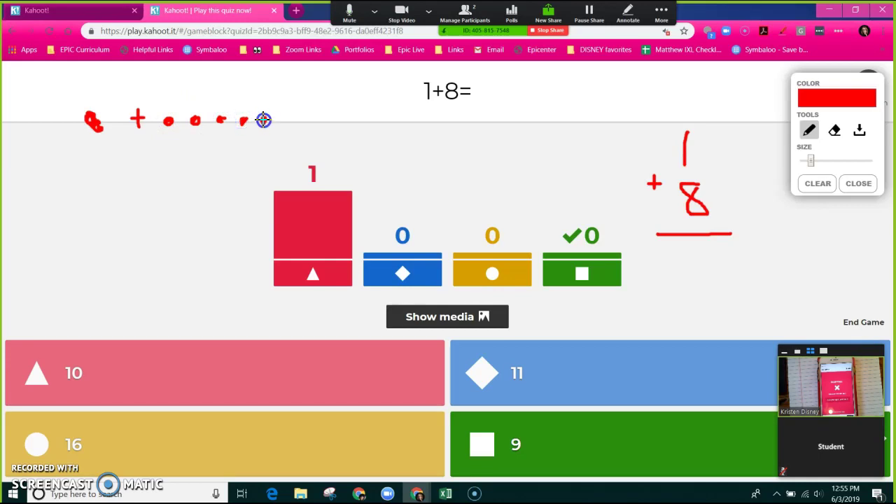
click(263, 121)
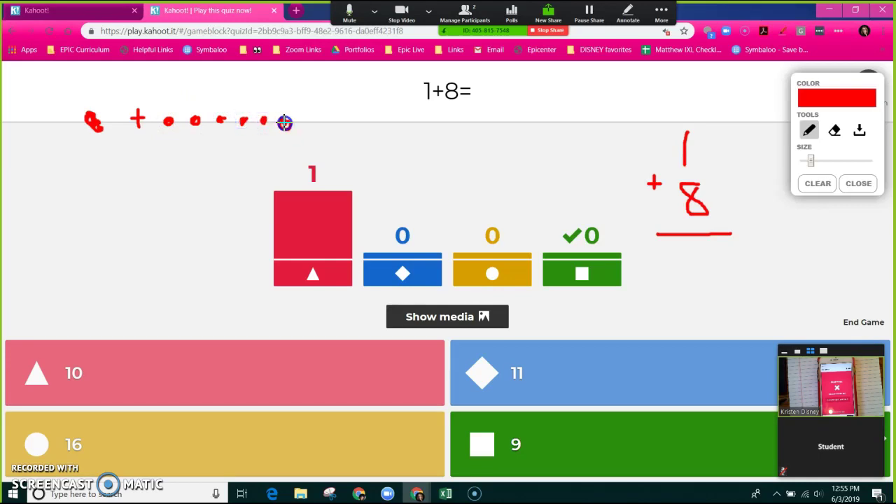
click(284, 123)
click(310, 122)
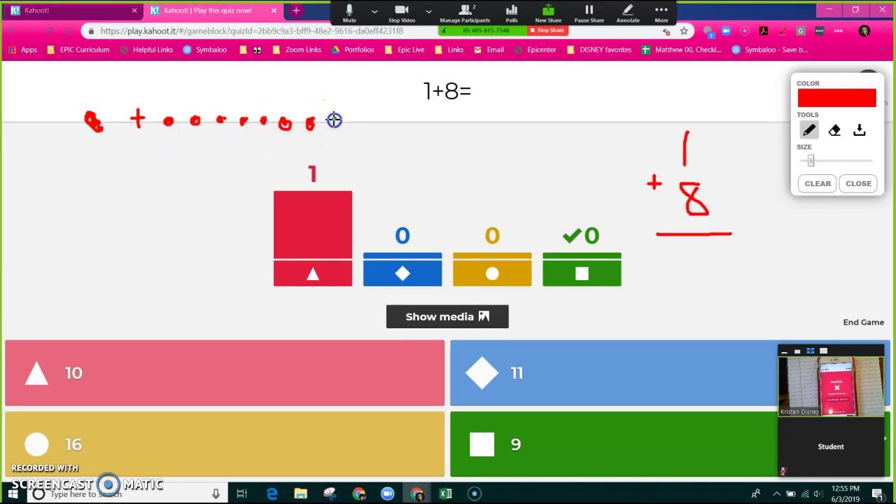
click(332, 121)
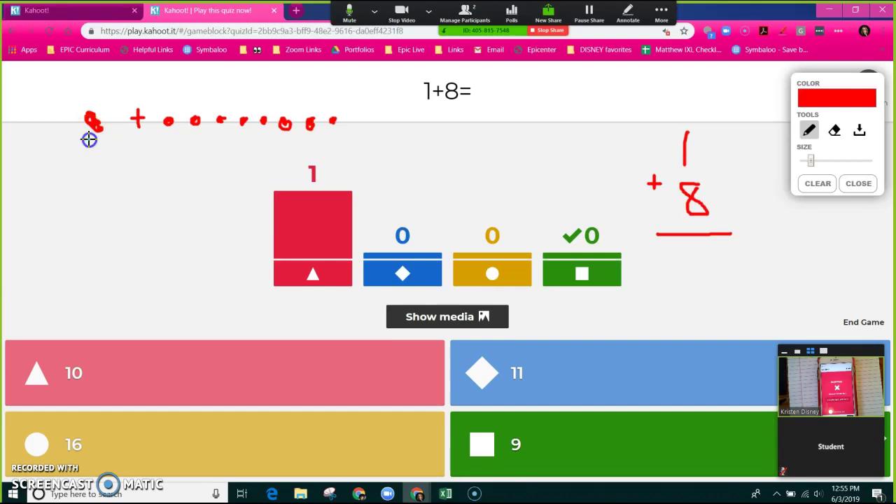
drag(88, 138, 339, 140)
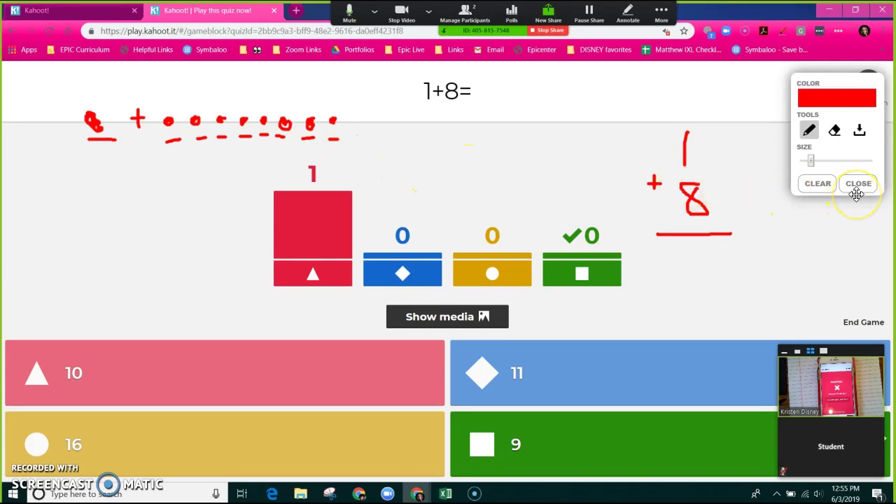
Clear all drawn marks, close Page Marker, and move on to the scoreboard.
click(817, 185)
click(859, 185)
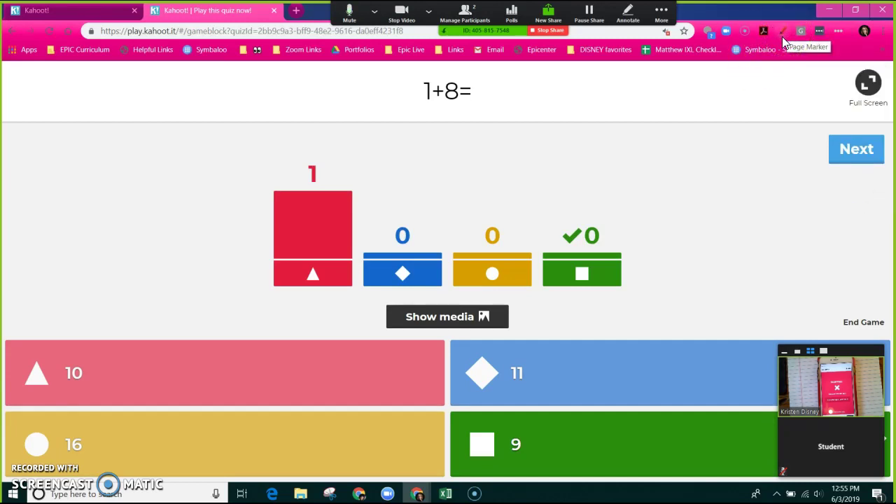
click(863, 150)
Advance through questions 7+5=, 2+7=, 4+5=, 8+3= and their scoreboards to the final 1+5=.
click(867, 152)
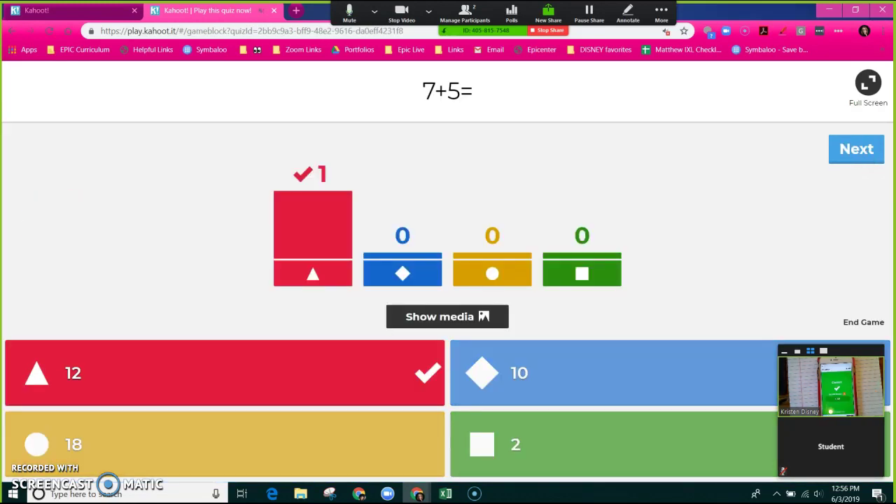
click(844, 182)
click(849, 145)
click(849, 145)
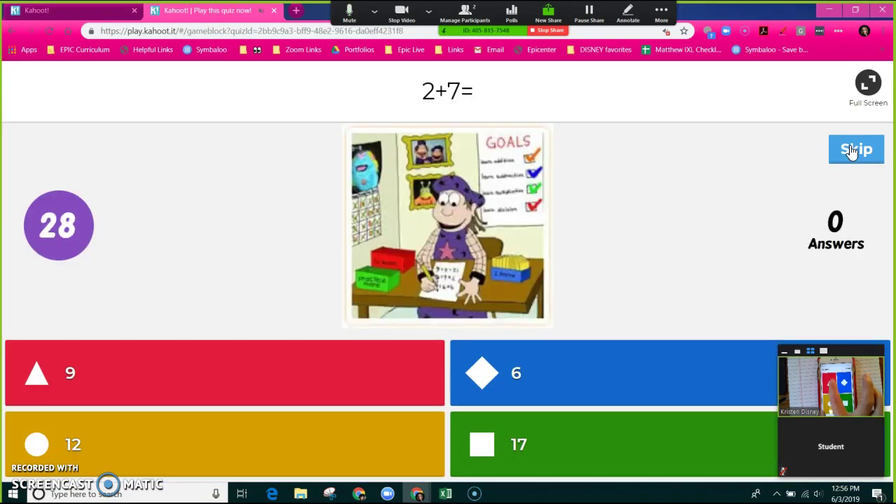
click(851, 149)
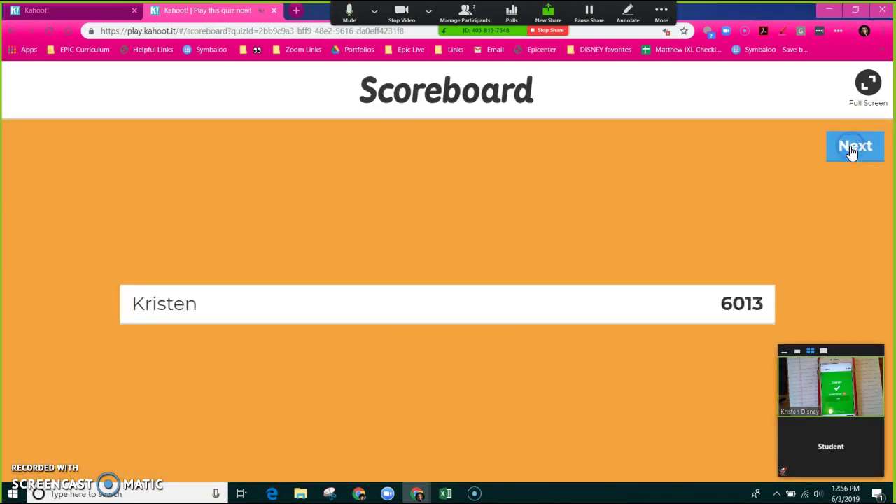
click(853, 147)
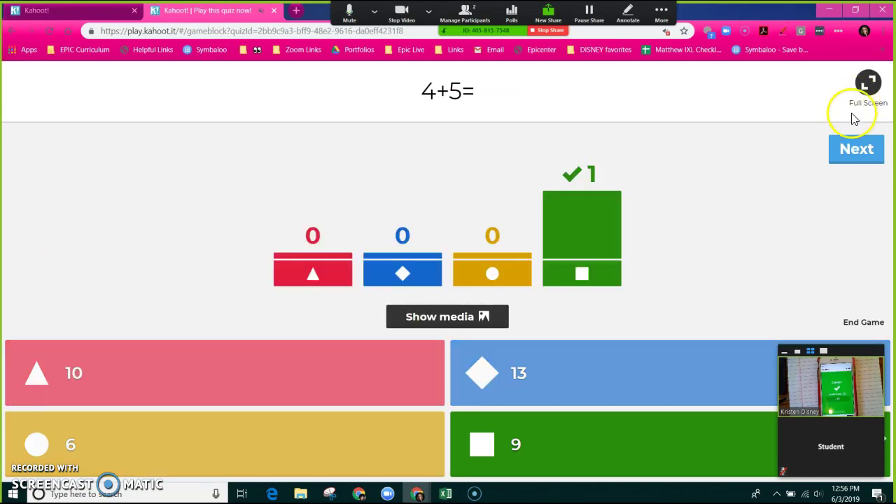
click(863, 149)
click(863, 150)
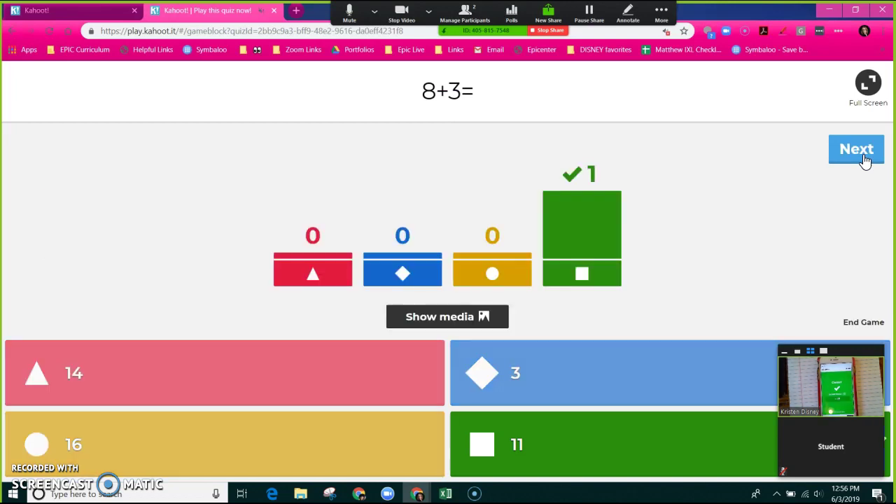
click(861, 155)
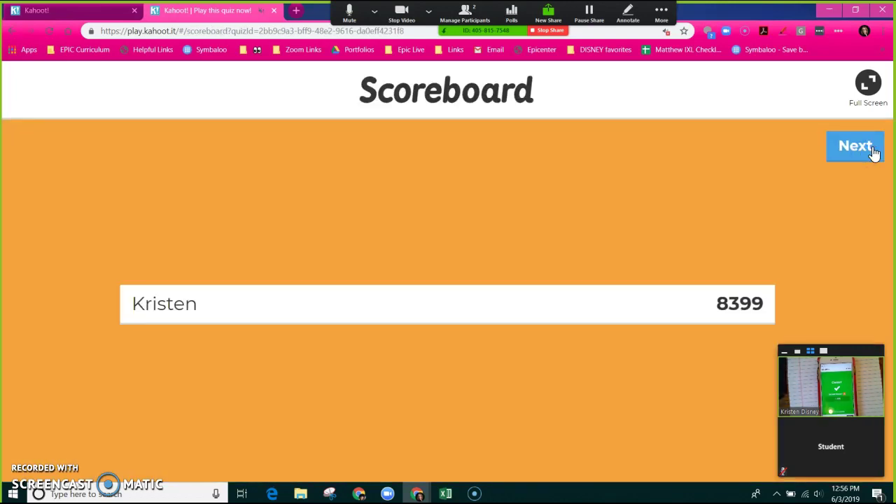
click(855, 147)
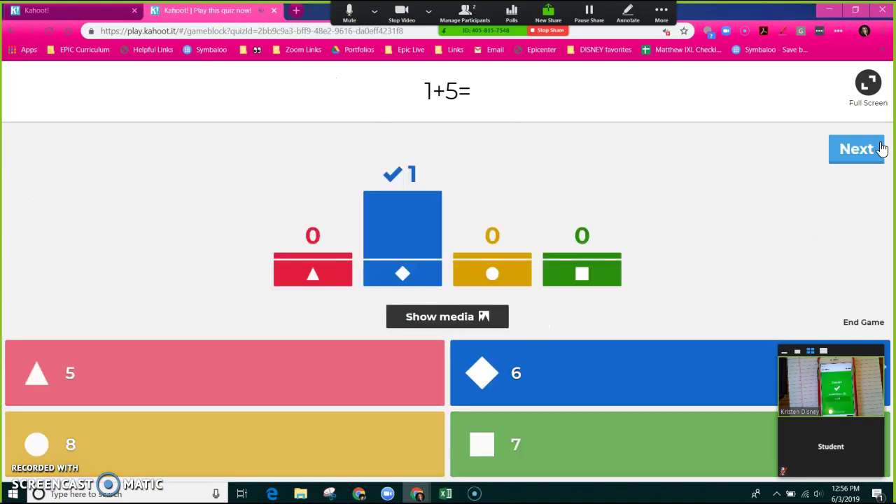
Show the final podium, then open the Game Over results with 9,766 points.
click(879, 149)
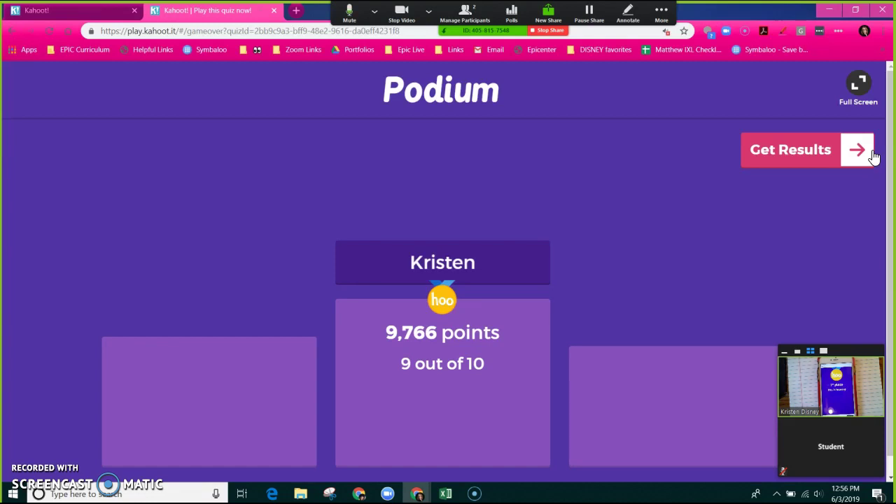
click(824, 152)
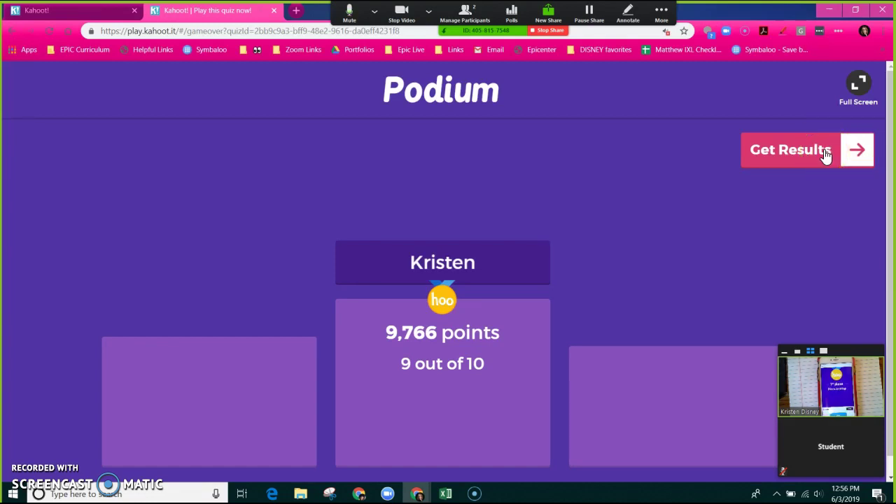
click(825, 154)
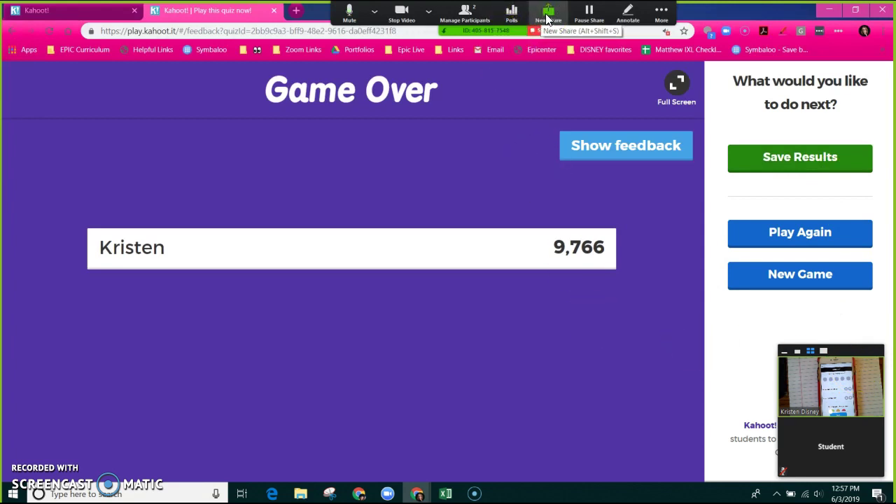
End the current Zoom screen share and bring up the share-screen picker.
click(547, 22)
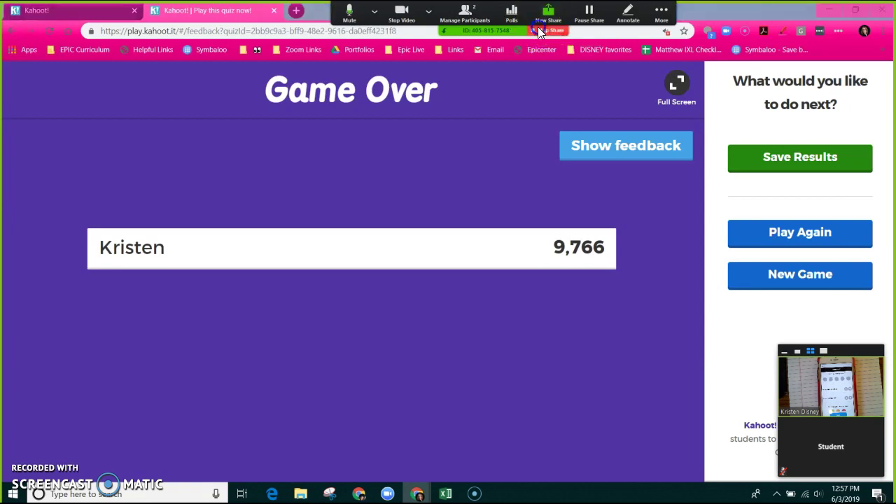
click(539, 31)
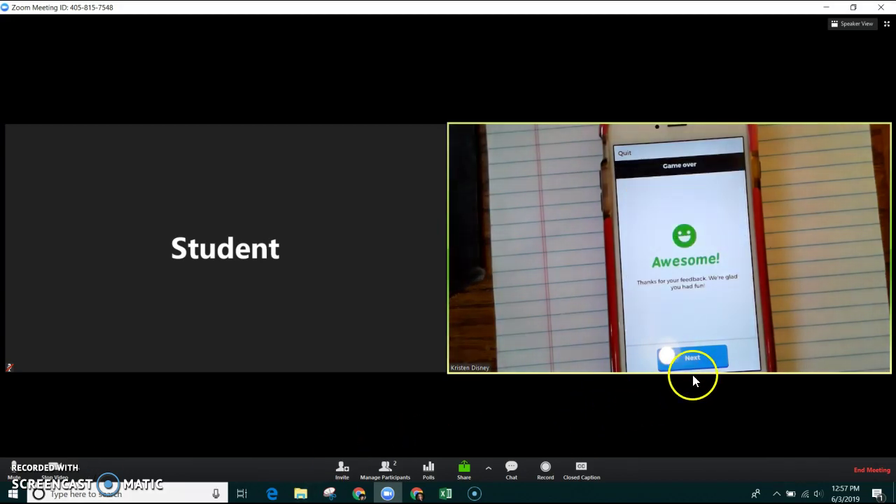
click(464, 469)
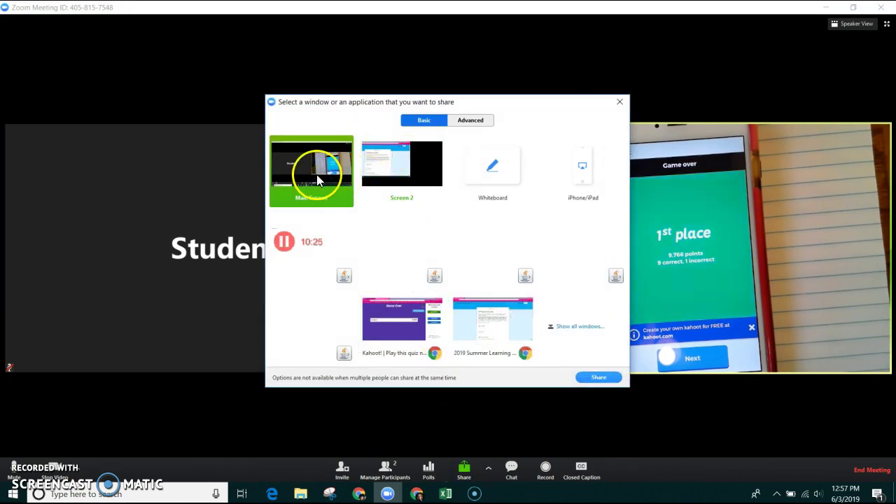
Share the main screen, display Kahoot's 5.0-rated player feedback summary, then end the share.
click(600, 379)
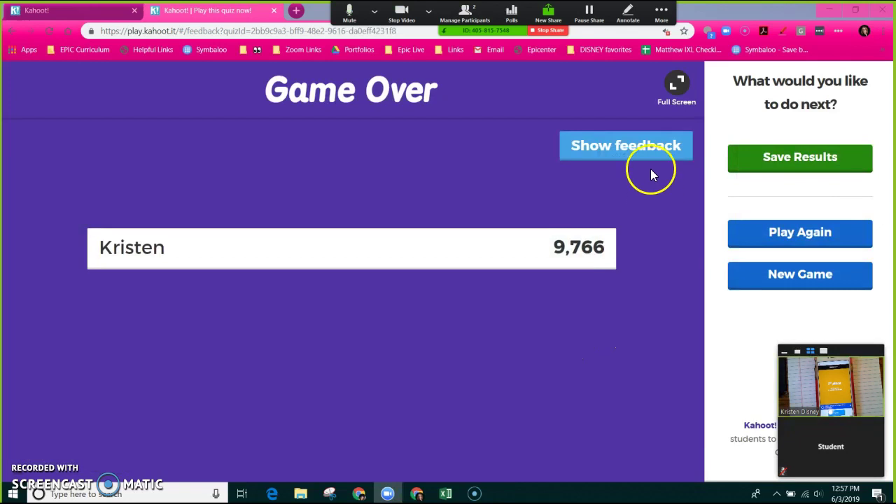
click(646, 157)
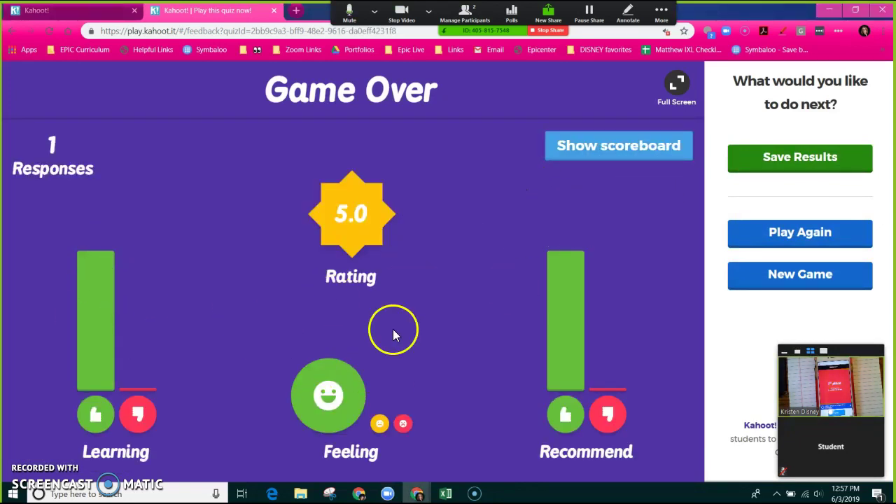
click(543, 30)
Change Zoom's video source from the USB camera to the Integrated Camera.
click(78, 471)
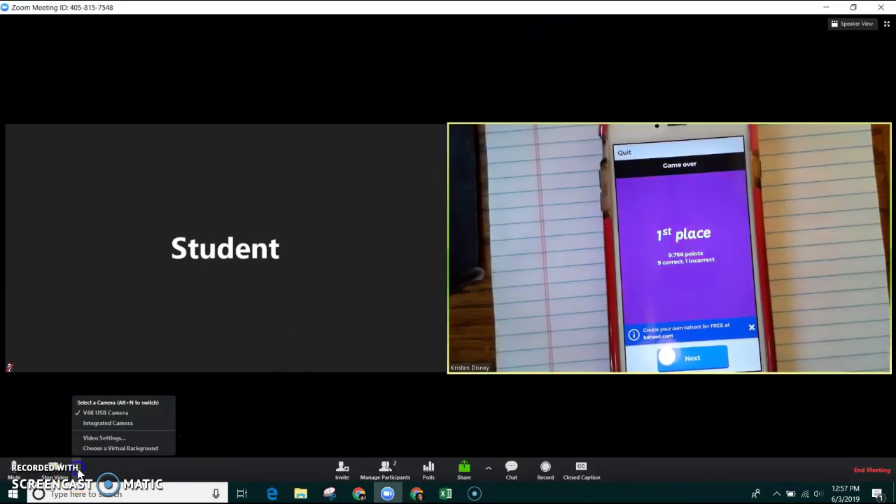
click(96, 427)
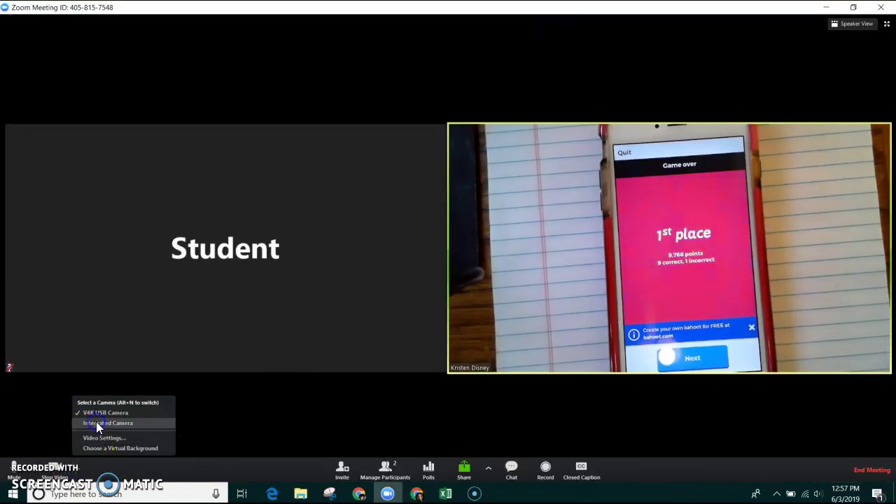